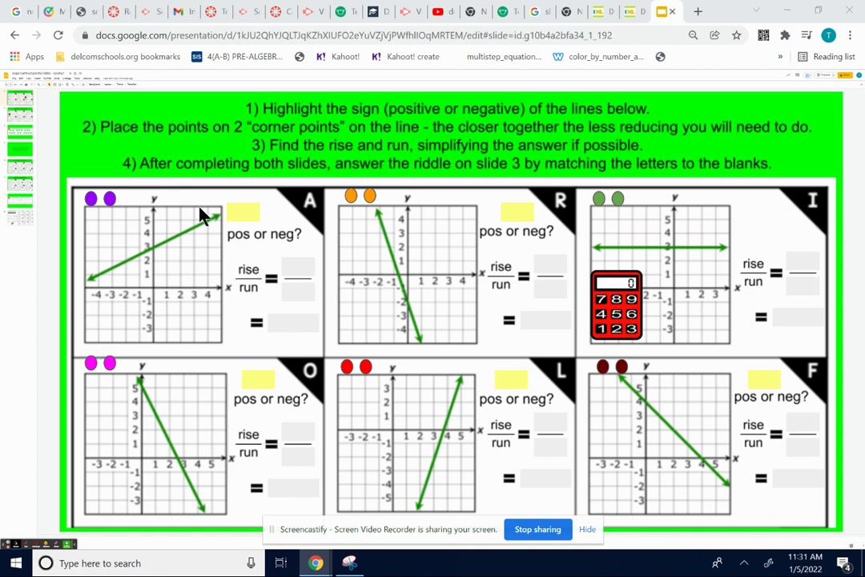
# Highlight 'pos' beside graph A and place both purple points on its line
pyautogui.click(236, 212)
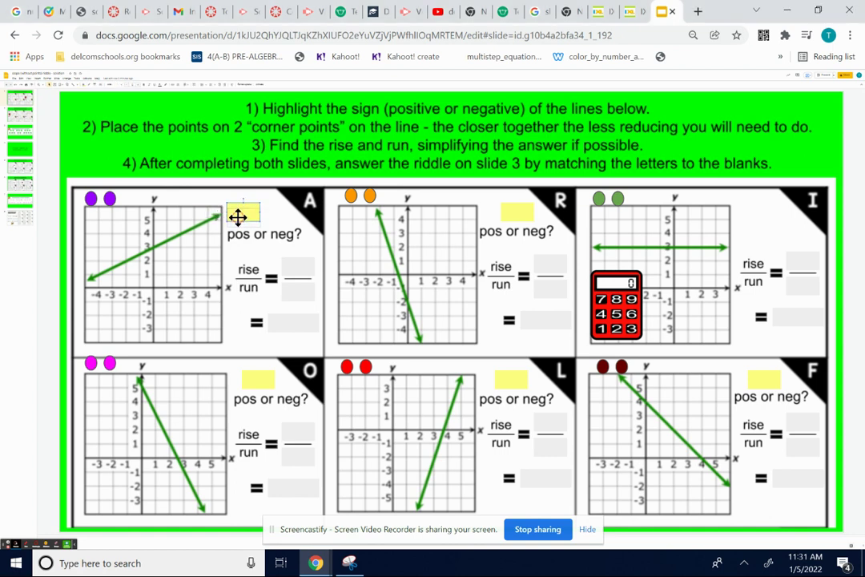
pyautogui.moveTo(237, 211); pyautogui.dragTo(230, 233)
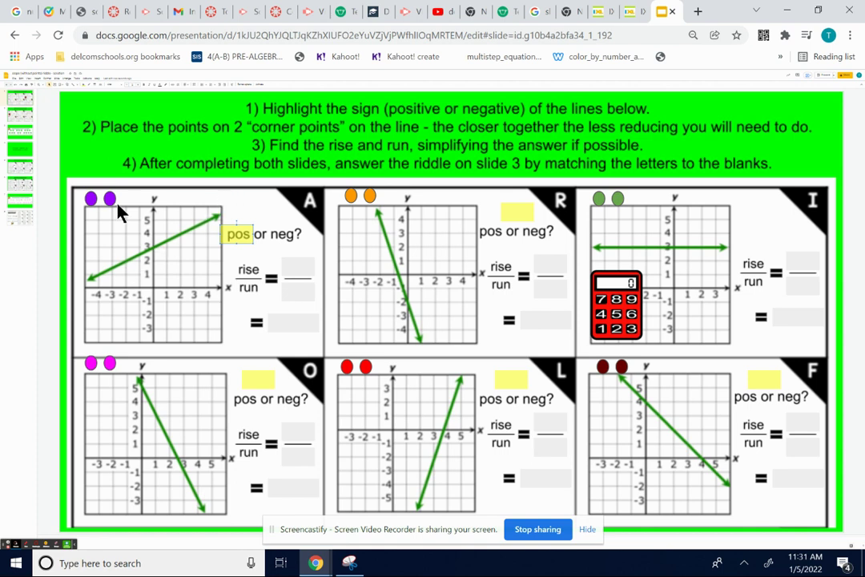
pyautogui.click(91, 197)
pyautogui.moveTo(154, 246); pyautogui.dragTo(153, 249)
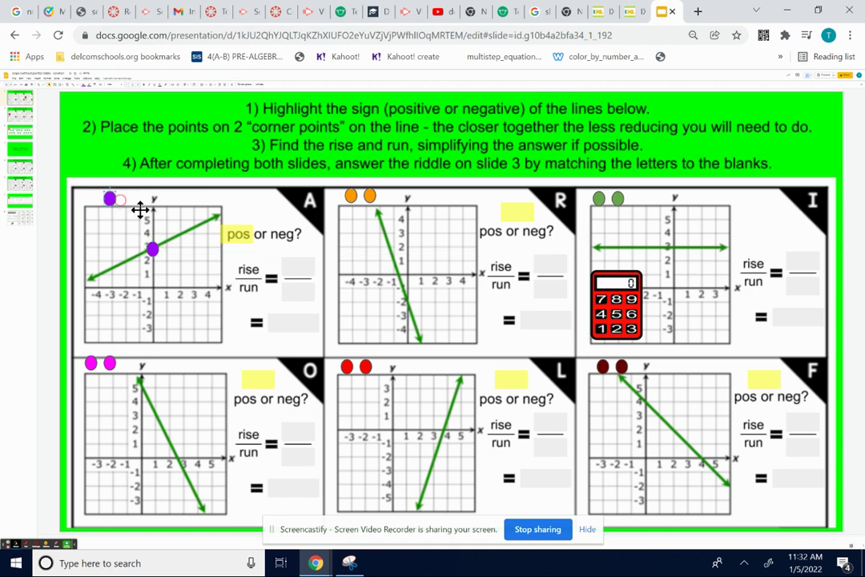
pyautogui.moveTo(110, 198); pyautogui.dragTo(181, 234)
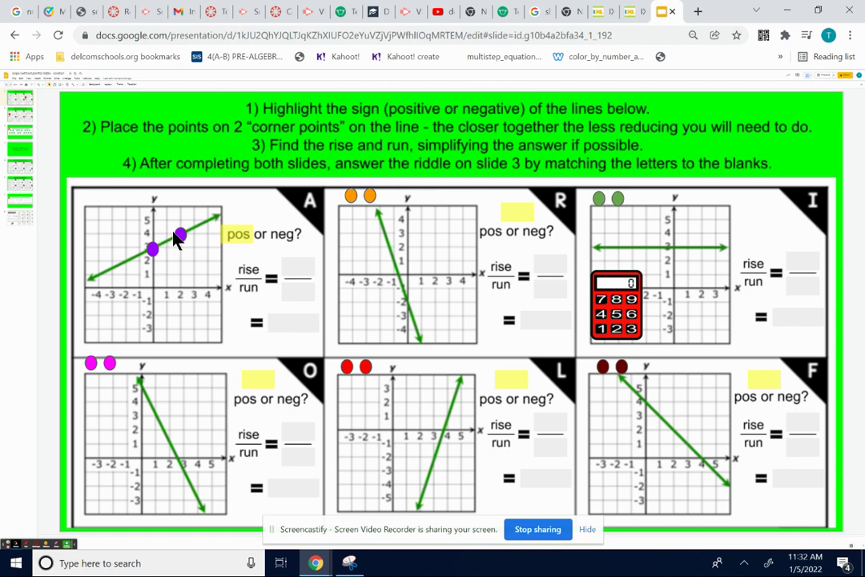
# Fill in graph A's rise 1, run 2, and simplified slope 1/2
pyautogui.click(304, 272)
pyautogui.click(303, 288)
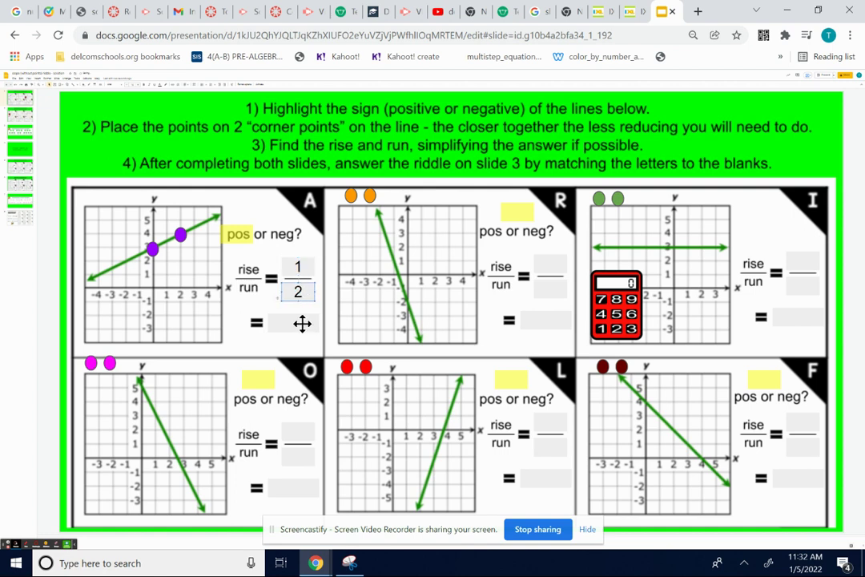
pyautogui.press('F1')
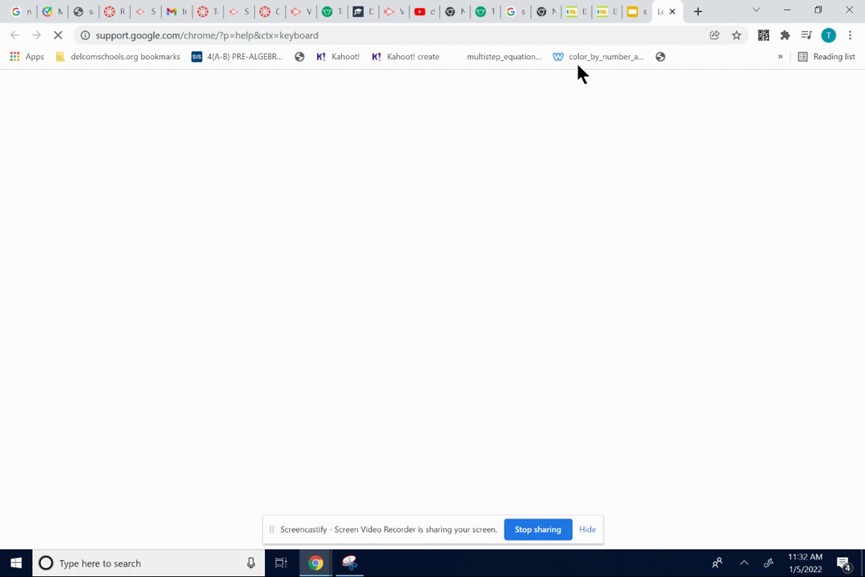
pyautogui.click(672, 11)
pyautogui.click(301, 324)
pyautogui.write('1/2')
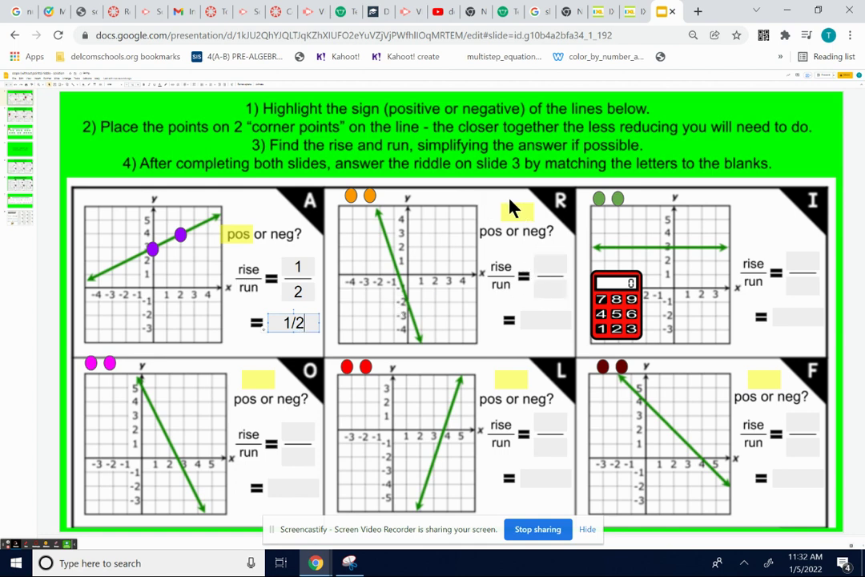
# Highlight 'neg' in graph R and drop both orange points onto its green line
pyautogui.moveTo(513, 212); pyautogui.dragTo(535, 231)
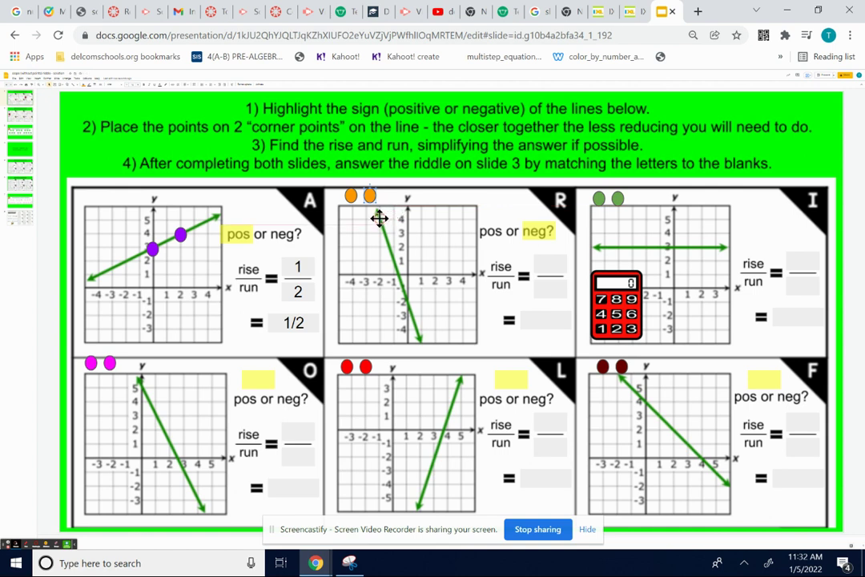
pyautogui.moveTo(378, 218); pyautogui.dragTo(377, 217)
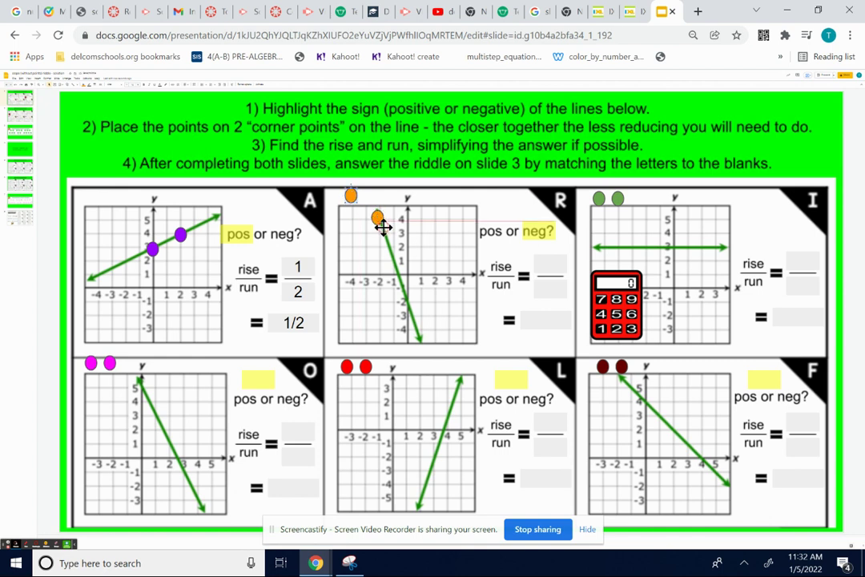
pyautogui.moveTo(388, 239); pyautogui.dragTo(396, 259)
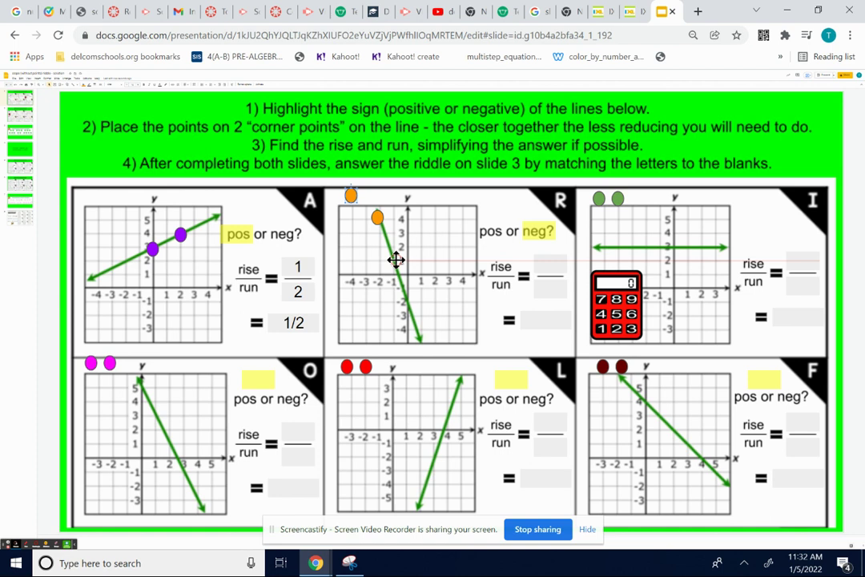
pyautogui.moveTo(395, 260); pyautogui.dragTo(396, 260)
pyautogui.click(493, 195)
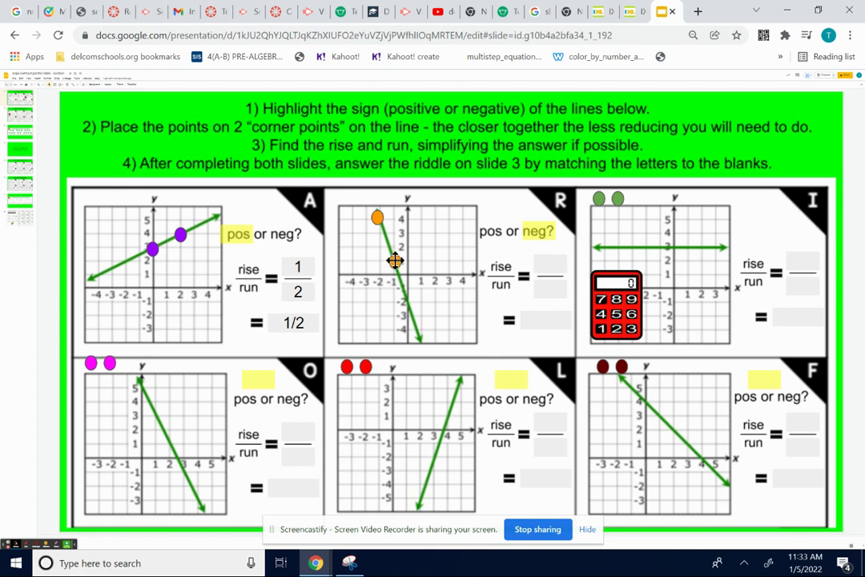
# Enter graph R's rise -3, run 1, slope -3, and graph I's slope 0
pyautogui.click(551, 265)
pyautogui.click(550, 290)
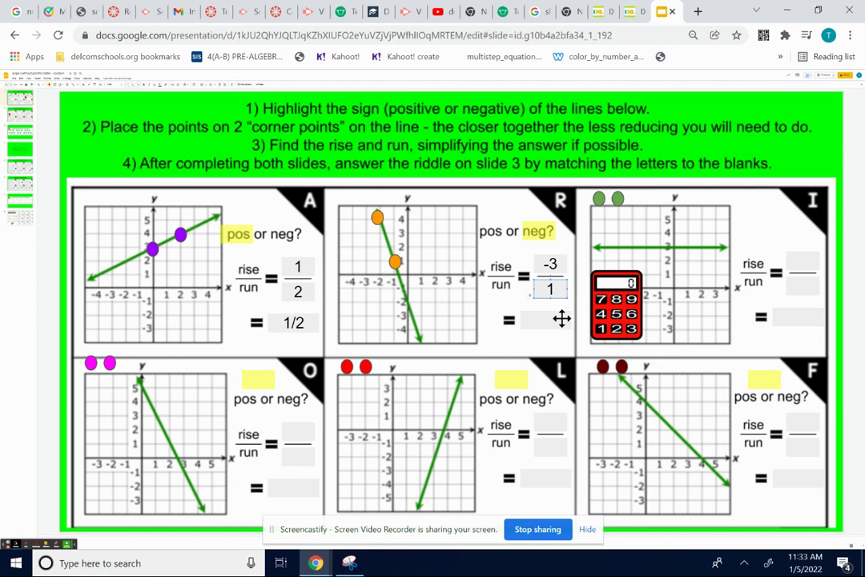
pyautogui.click(558, 323)
pyautogui.click(824, 242)
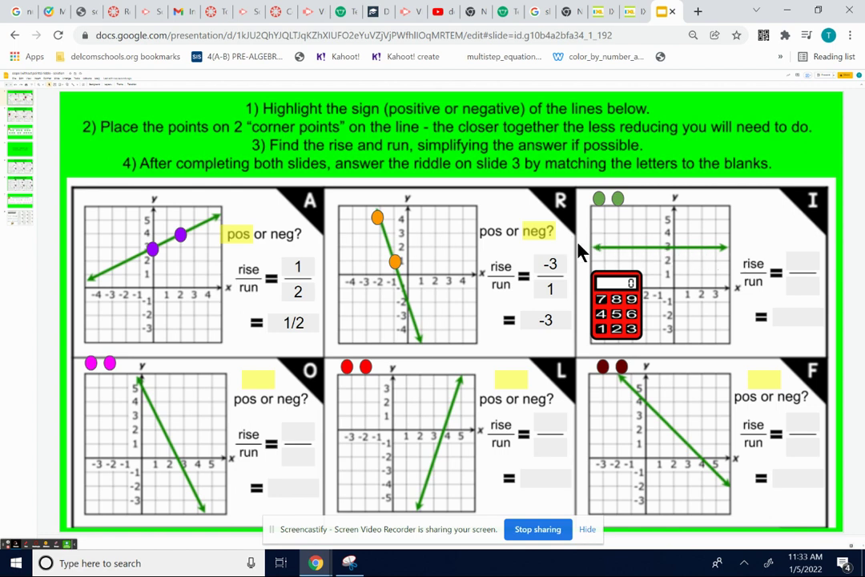
pyautogui.click(797, 315)
pyautogui.write('0')
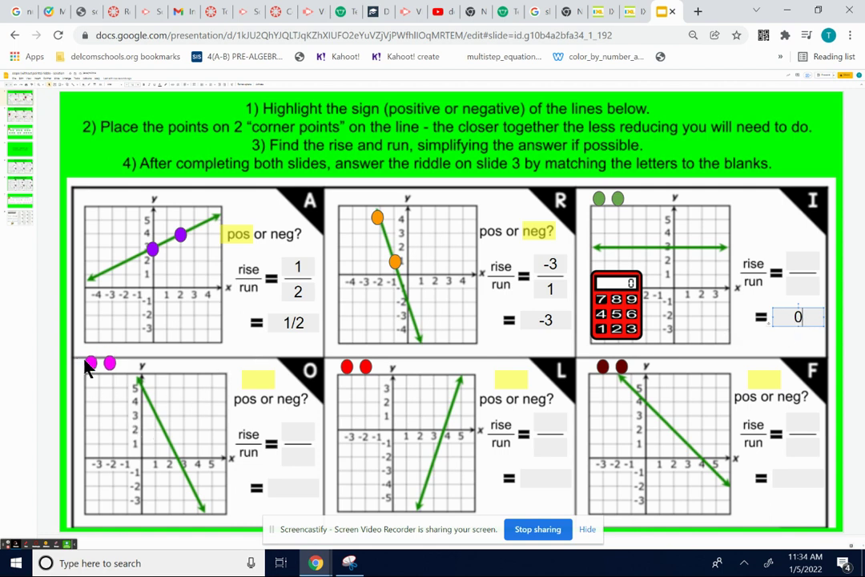
# Highlight 'neg' in graph O and position both magenta points on its line
pyautogui.click(260, 382)
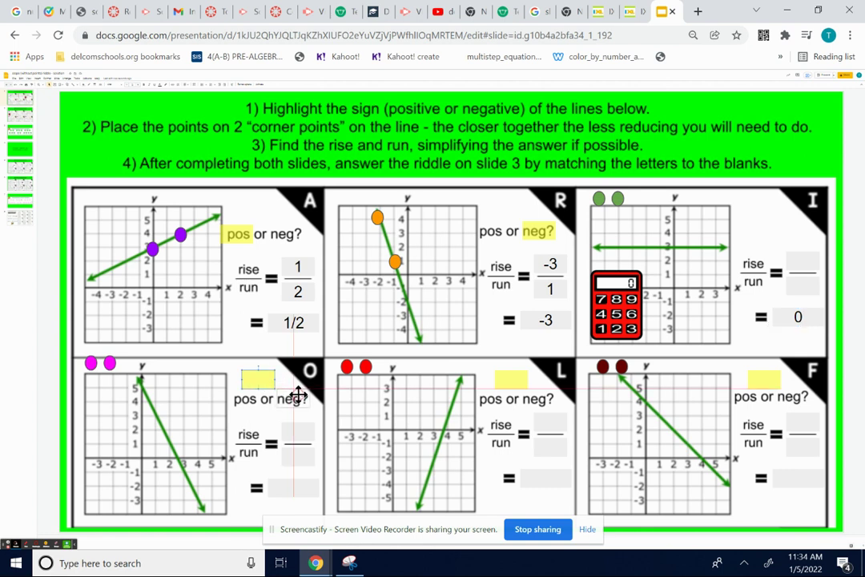
pyautogui.moveTo(296, 394); pyautogui.dragTo(297, 394)
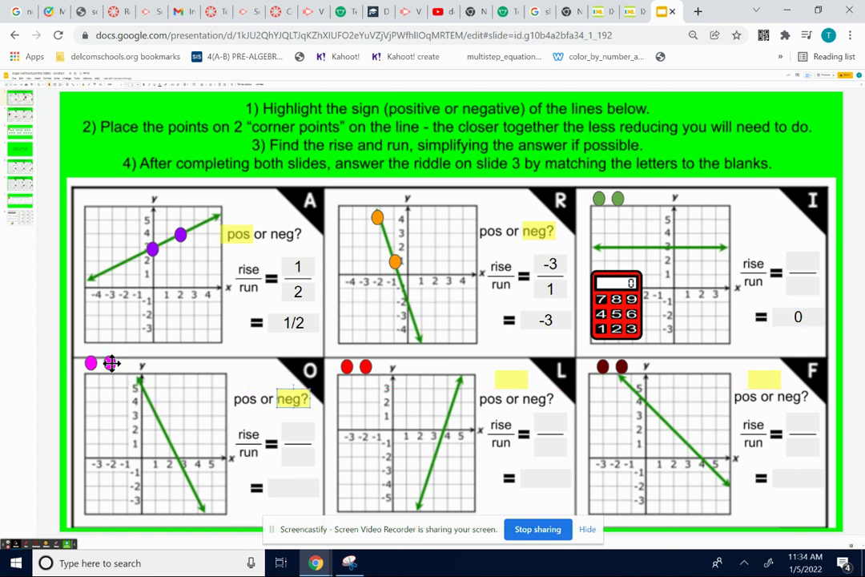
pyautogui.moveTo(110, 362); pyautogui.dragTo(141, 387)
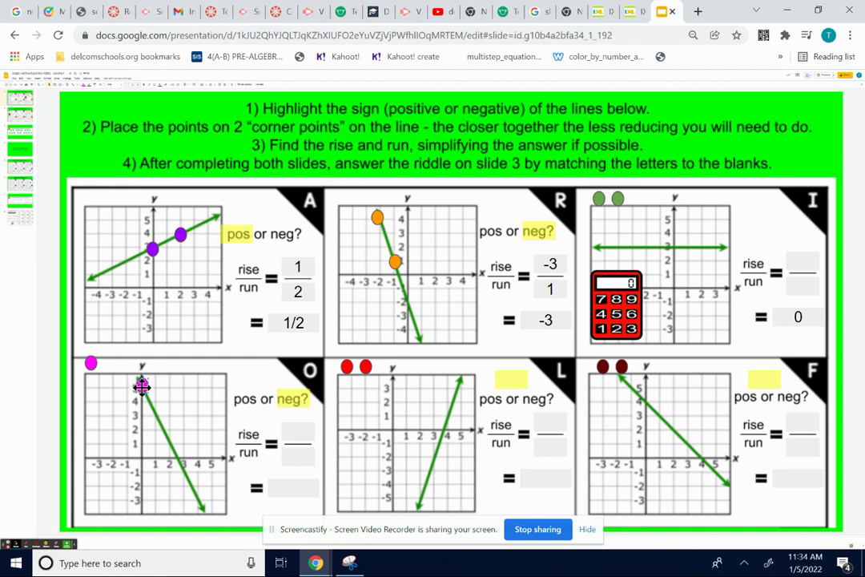
pyautogui.moveTo(90, 360); pyautogui.dragTo(141, 390)
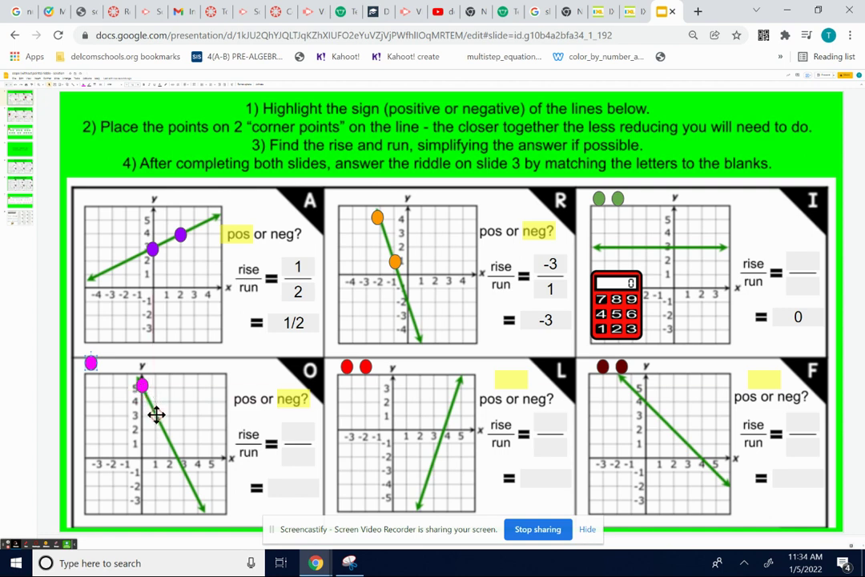
pyautogui.moveTo(157, 415); pyautogui.dragTo(157, 417)
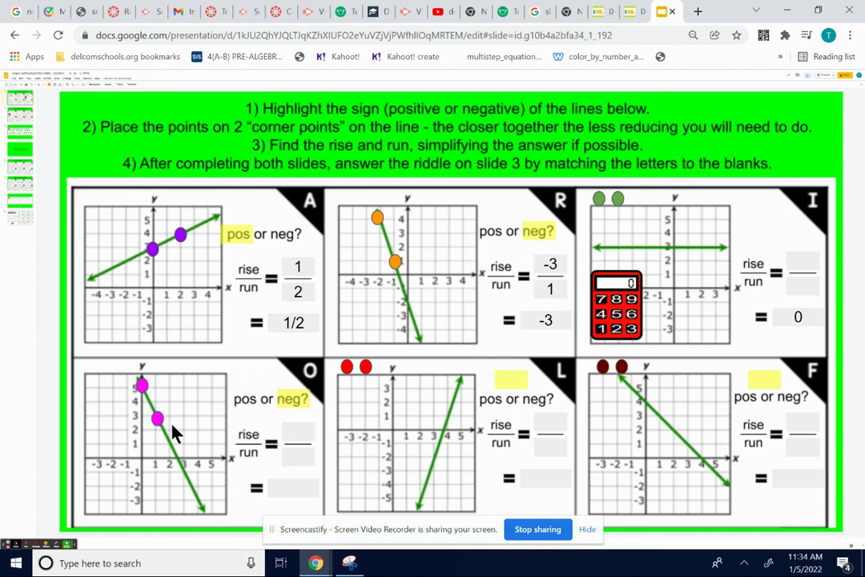
pyautogui.moveTo(155, 414); pyautogui.dragTo(157, 416)
pyautogui.moveTo(141, 384); pyautogui.dragTo(140, 383)
# Type graph O's rise -2, run 1, and simplified slope -2
pyautogui.click(301, 427)
pyautogui.write('-2')
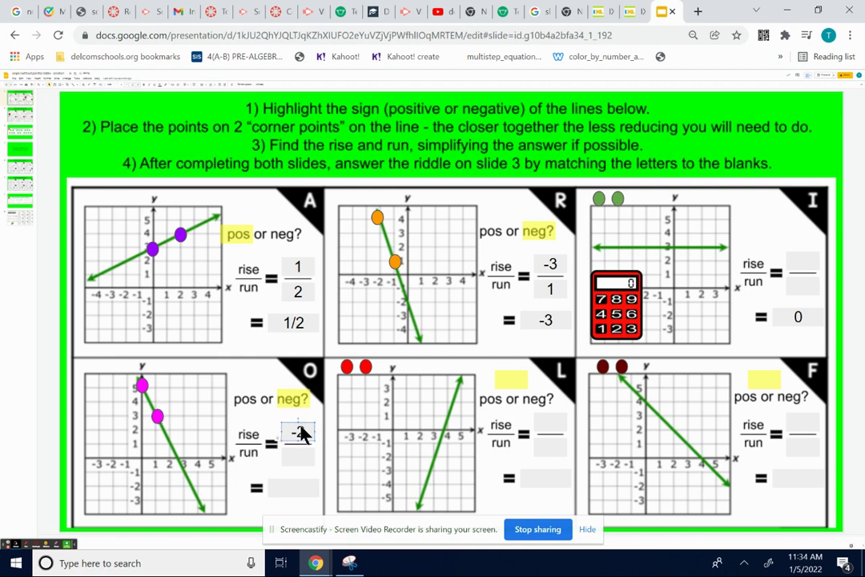
pyautogui.click(302, 458)
pyautogui.click(301, 487)
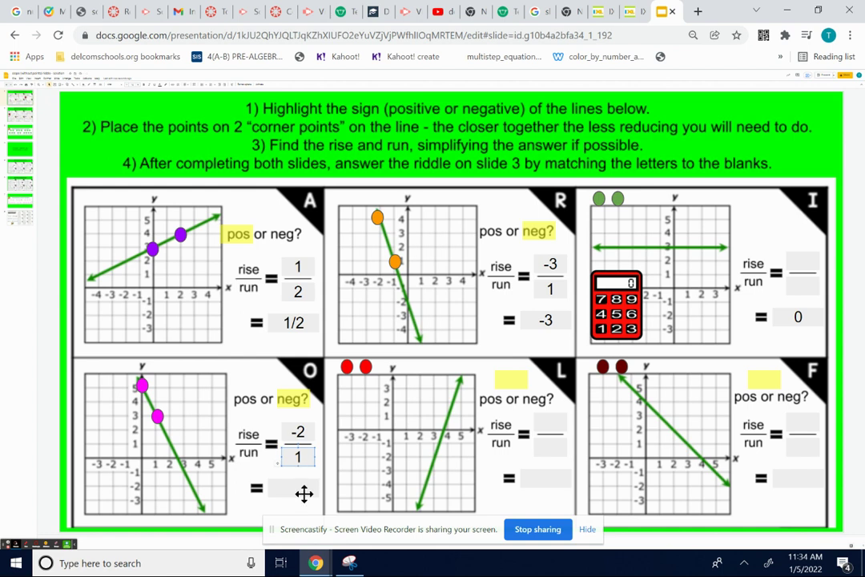
pyautogui.write('-2')
pyautogui.click(591, 463)
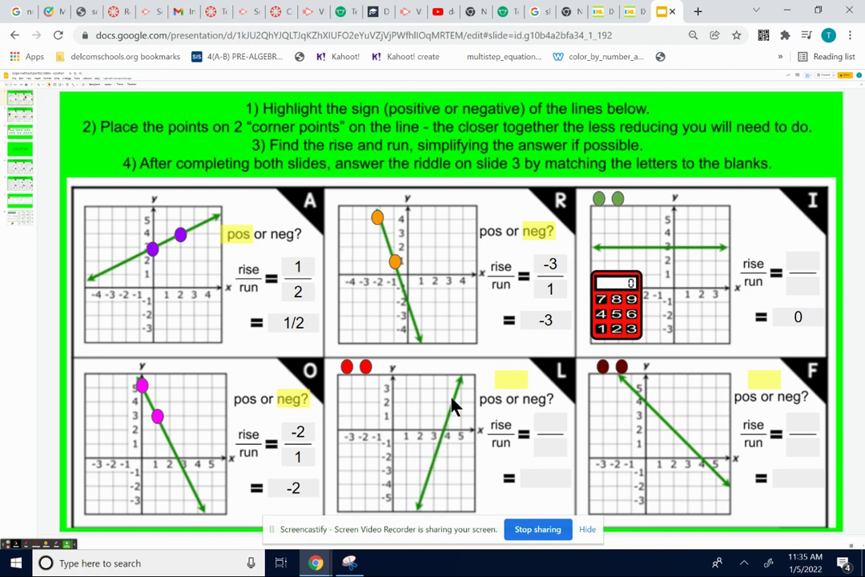
# Highlight 'pos' in graph L and place both red points on its line
pyautogui.click(500, 385)
pyautogui.moveTo(494, 394); pyautogui.dragTo(492, 397)
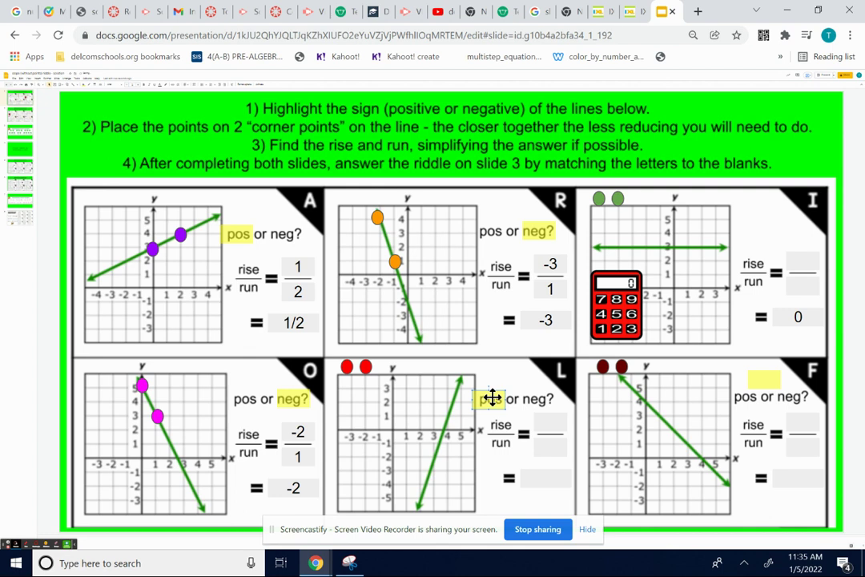
pyautogui.click(517, 366)
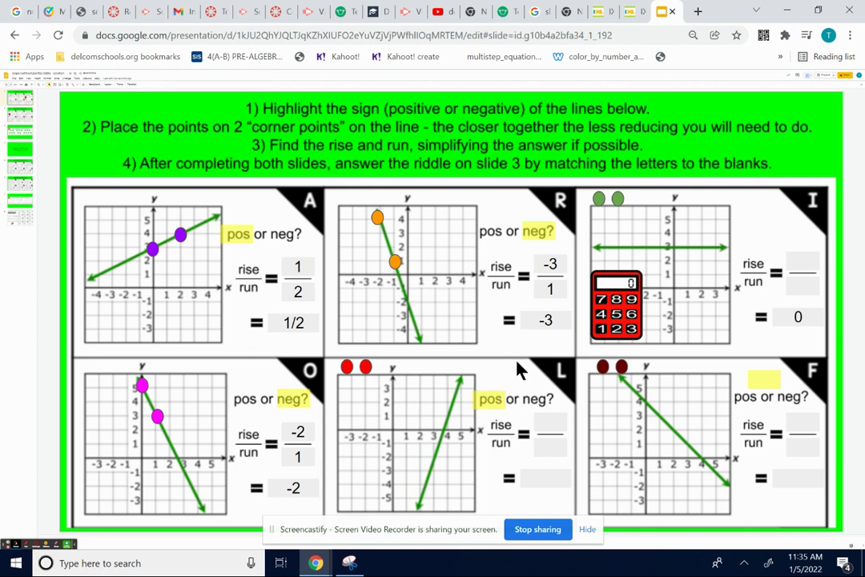
pyautogui.click(346, 366)
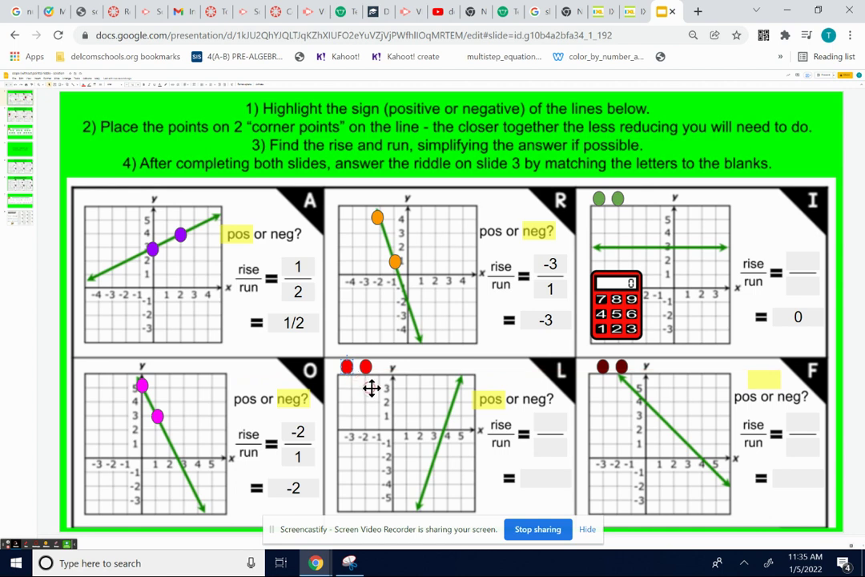
pyautogui.moveTo(398, 407); pyautogui.dragTo(422, 497)
pyautogui.moveTo(420, 496); pyautogui.dragTo(419, 498)
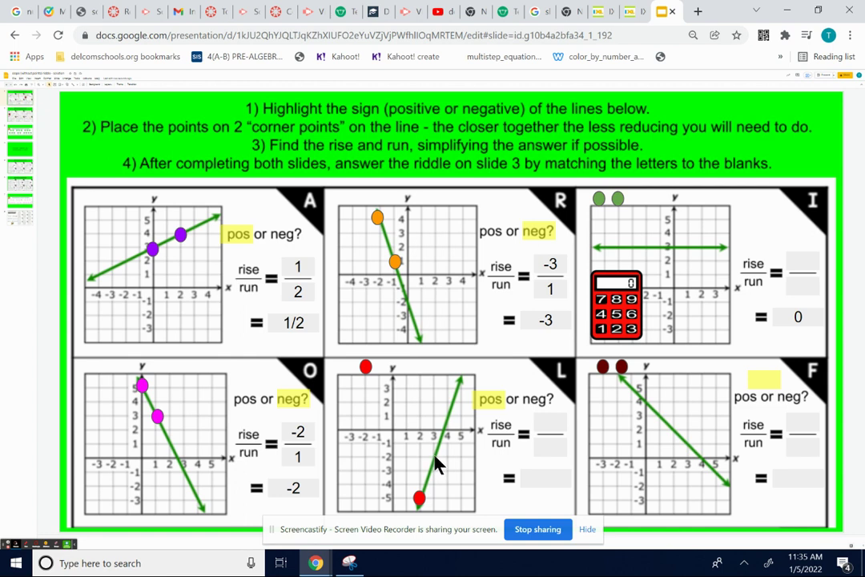
pyautogui.click(364, 361)
pyautogui.moveTo(434, 455); pyautogui.dragTo(434, 456)
# Fill in graph L's rise 3 over run 1
pyautogui.click(556, 426)
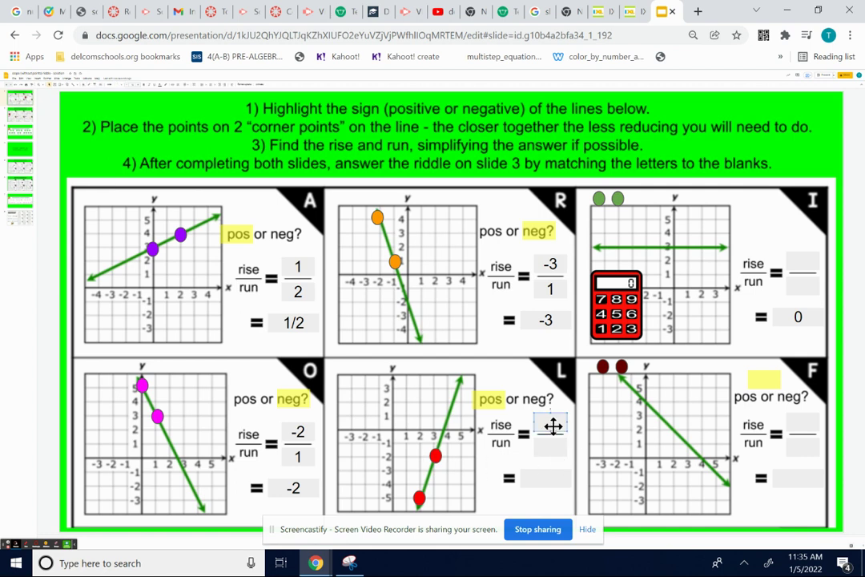
pyautogui.write('3')
pyautogui.click(553, 446)
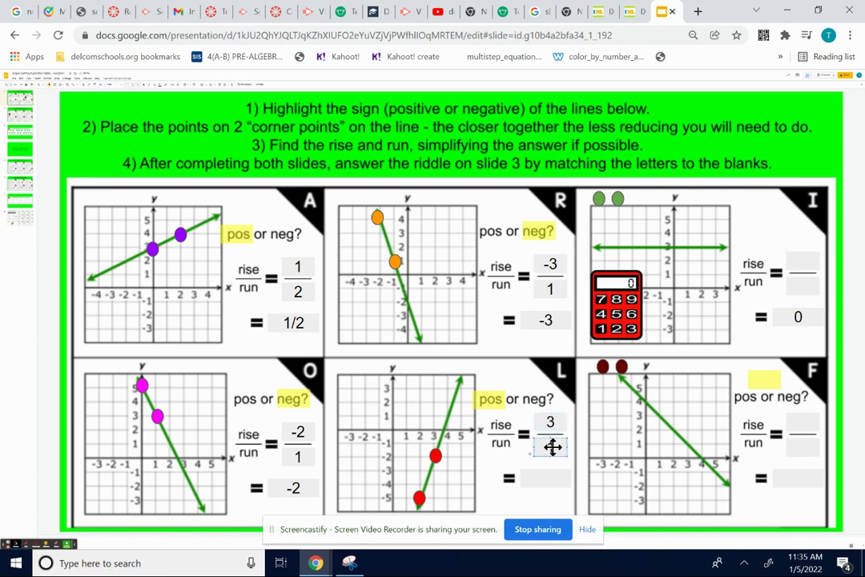
pyautogui.click(553, 478)
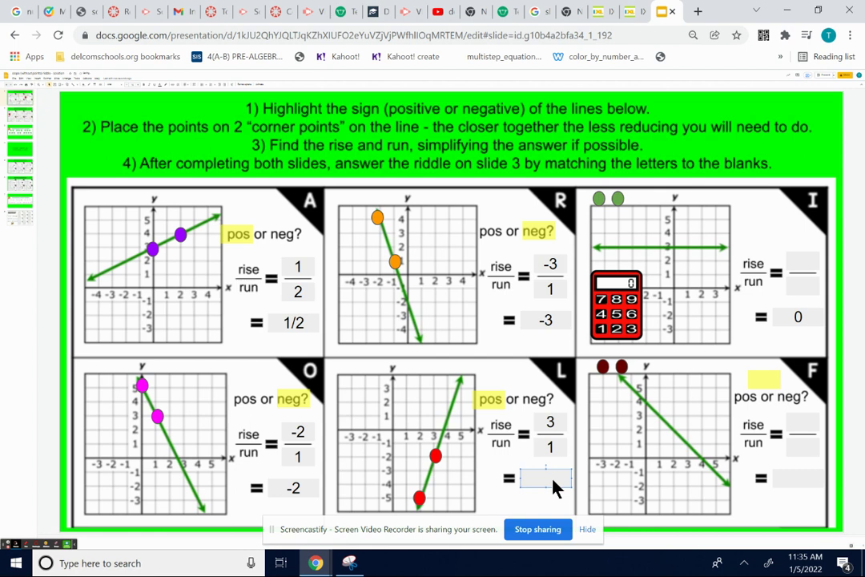